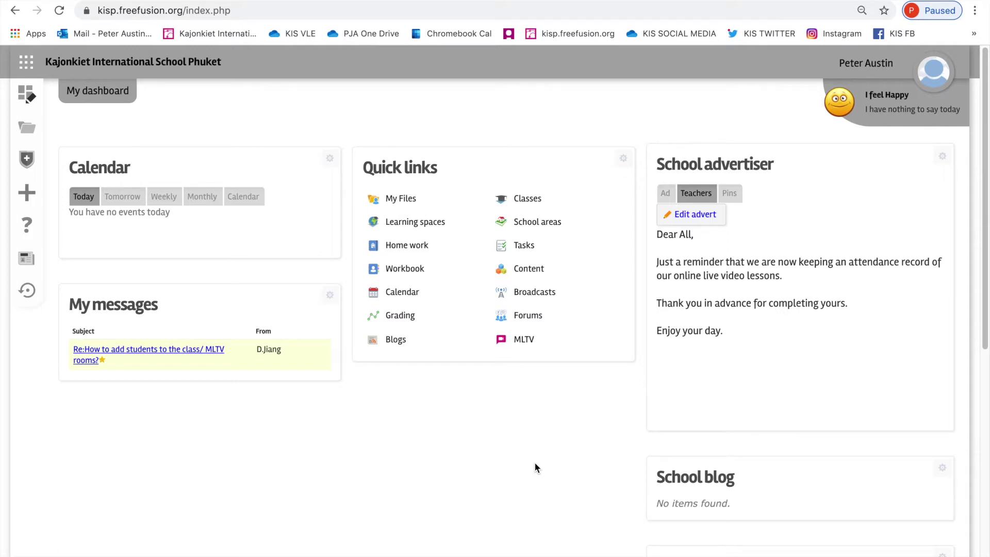
Step: Open the Classes list from the dashboard's Quick links panel
click(526, 201)
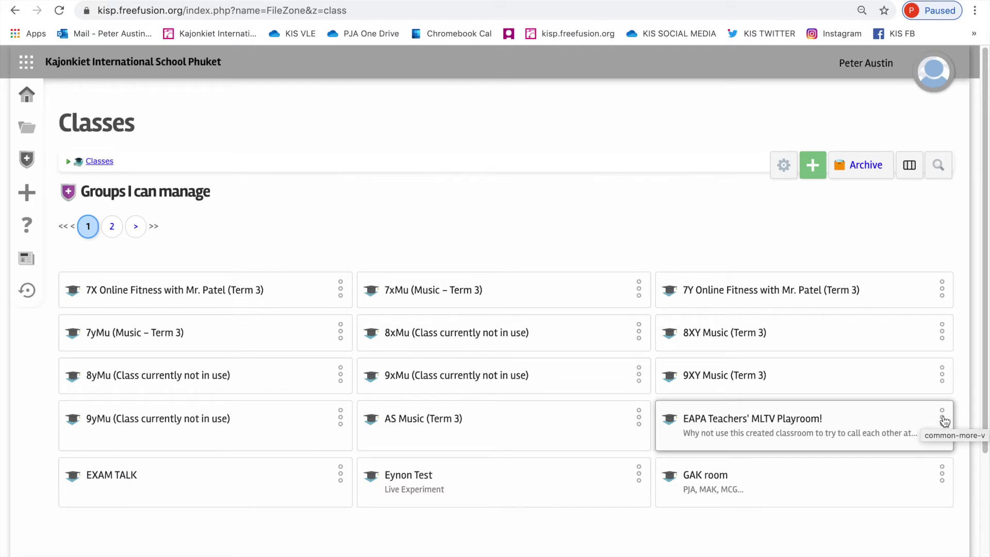
Step: Create a new MLTV room for the EAPA Teachers' MLTV Playroom! class via Mltv > New room
click(943, 421)
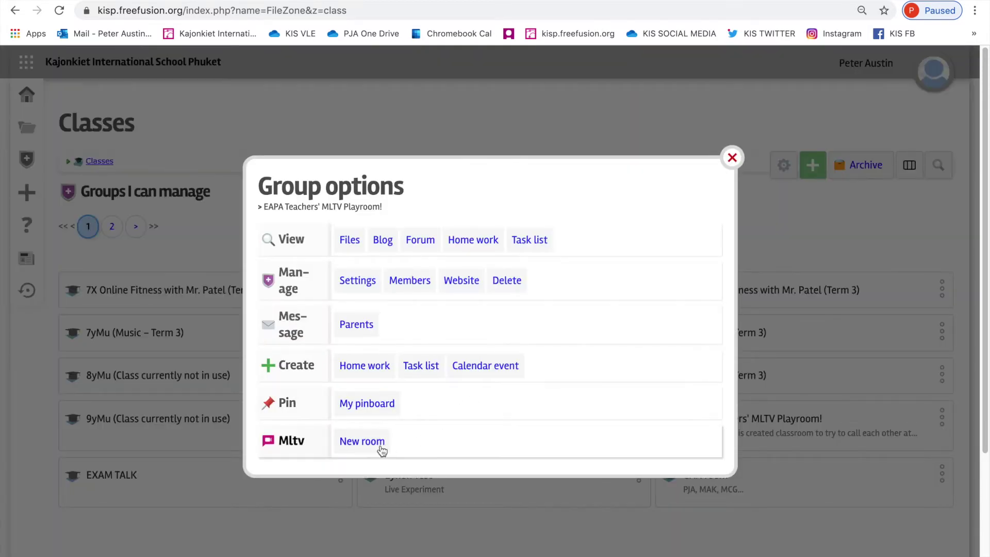
click(361, 445)
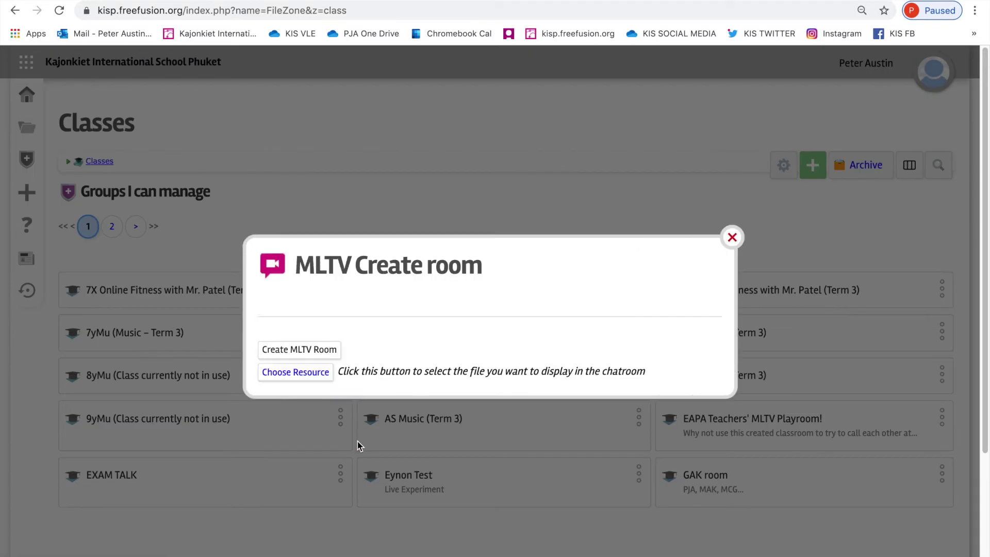
click(310, 355)
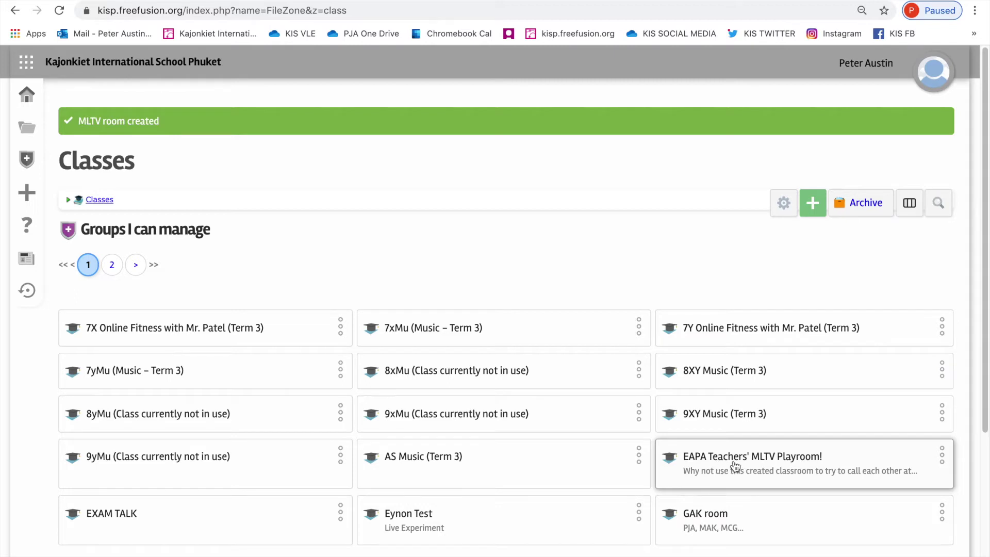
Step: Open the EAPA Teachers' MLTV Playroom! class page and begin raising a support ticket from the help menu
click(754, 465)
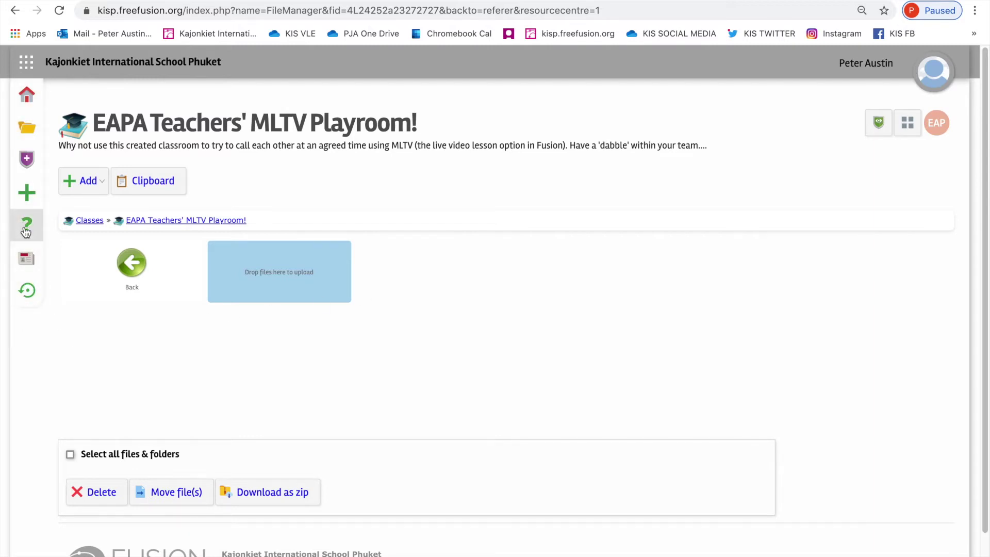
mouse_move(26, 232)
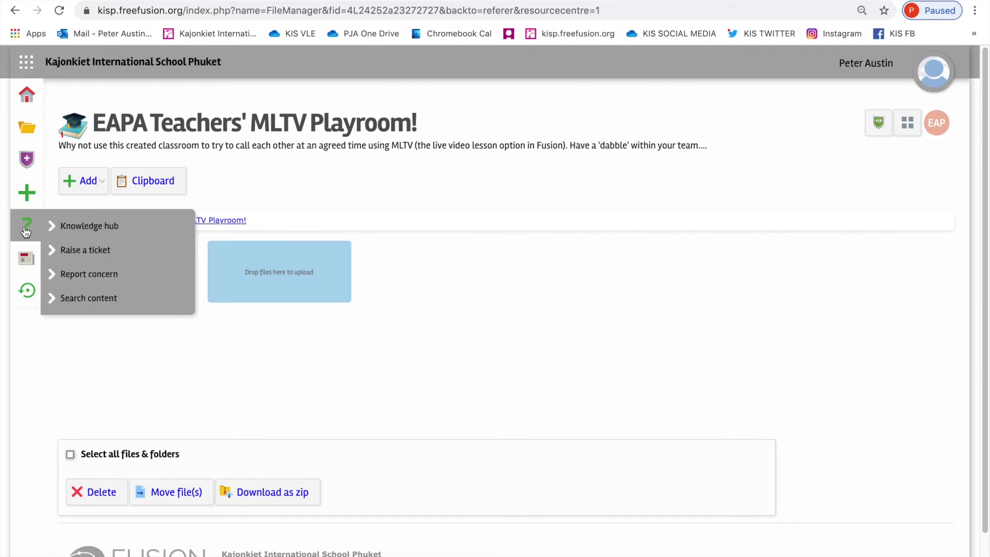
click(84, 255)
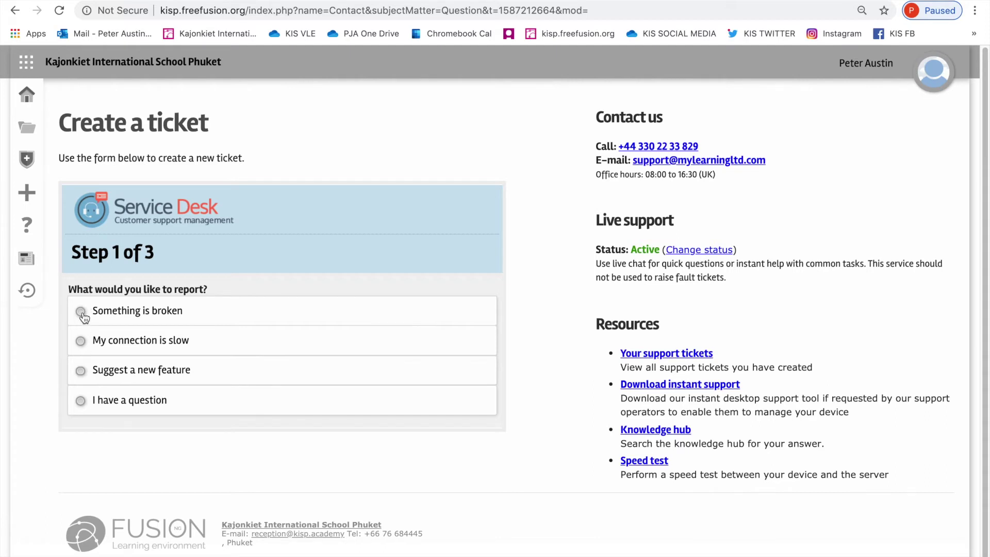
Step: Choose 'Something is broken' as the ticket type and advance to Step 2 of the form
click(81, 313)
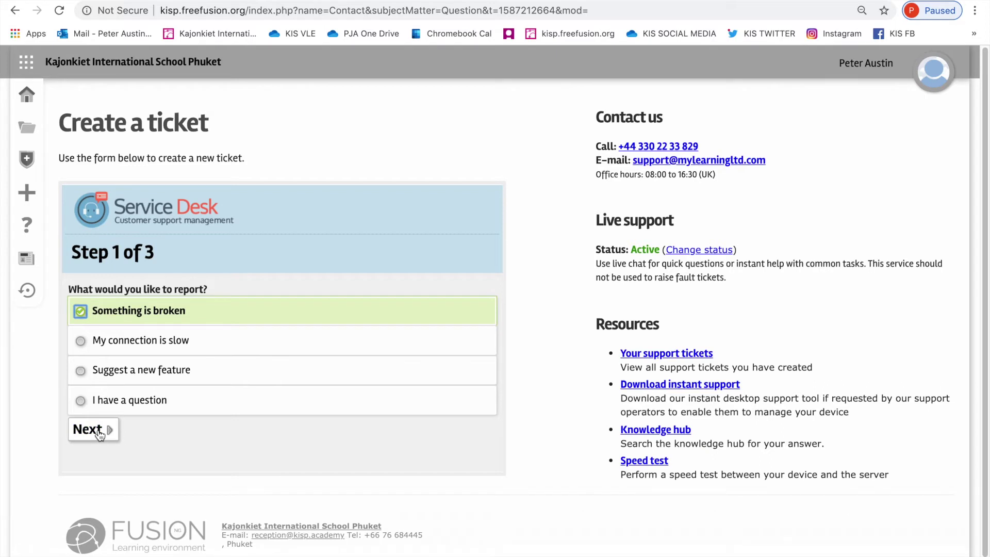
click(92, 430)
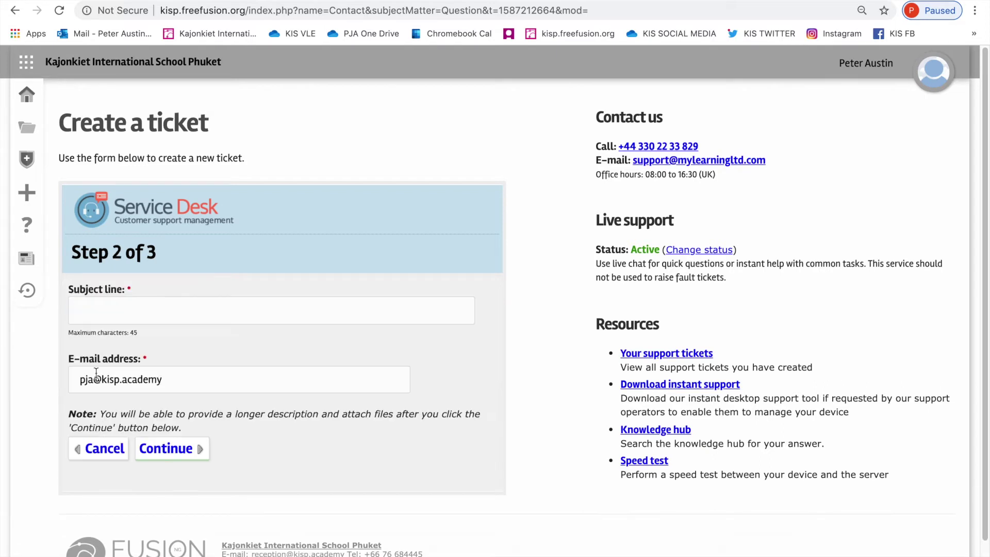
click(107, 310)
Step: Enter the subject 'Cannot create MLTV room in one of my classes' and continue
text(Cannot)
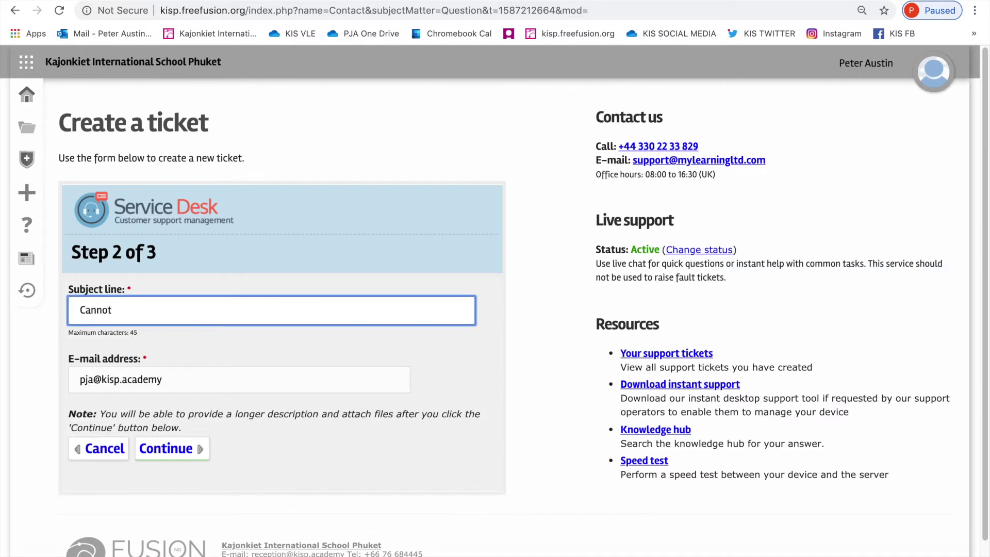
text( crate)
key(BackSpace)
key(BackSpace)
key(BackSpace)
text(eate MLTV room in)
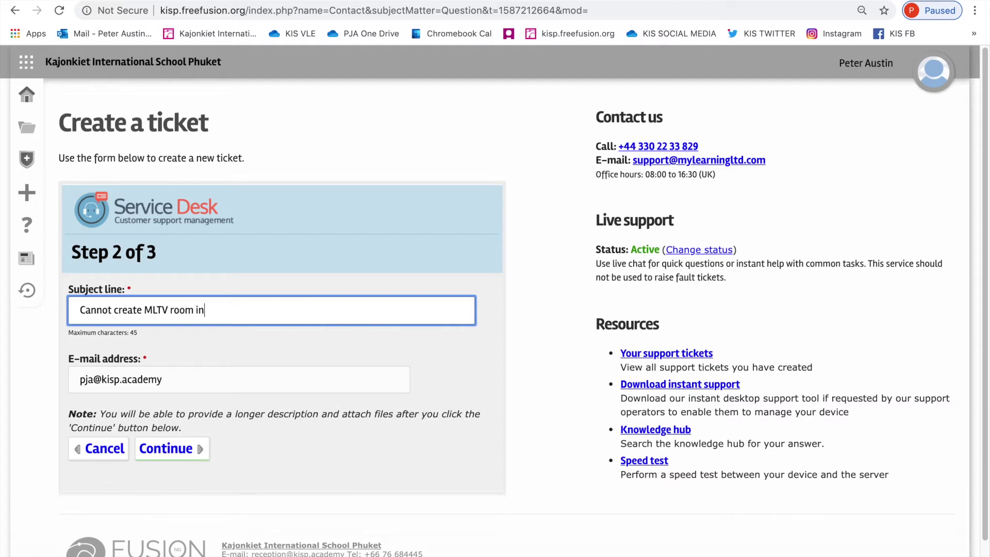
text( one of my classes)
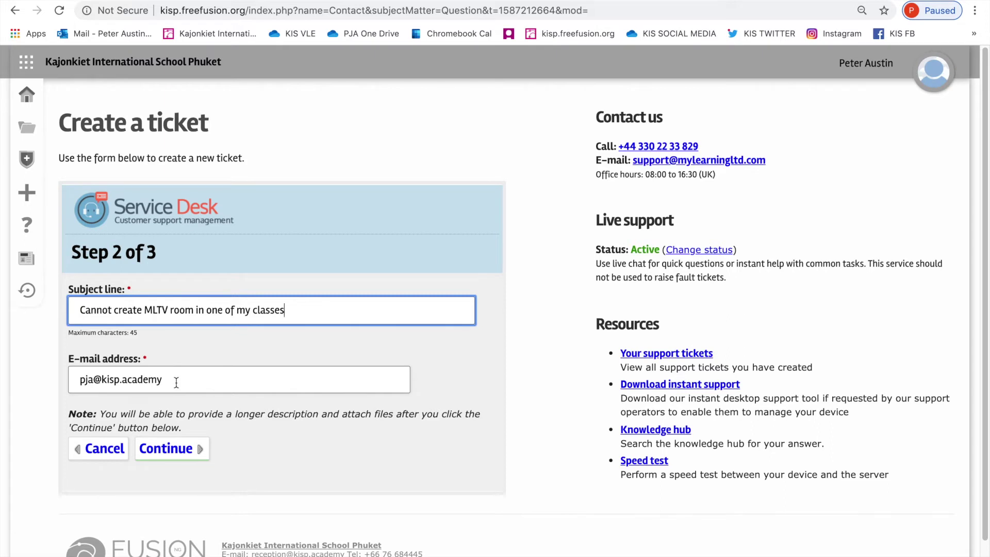
click(173, 450)
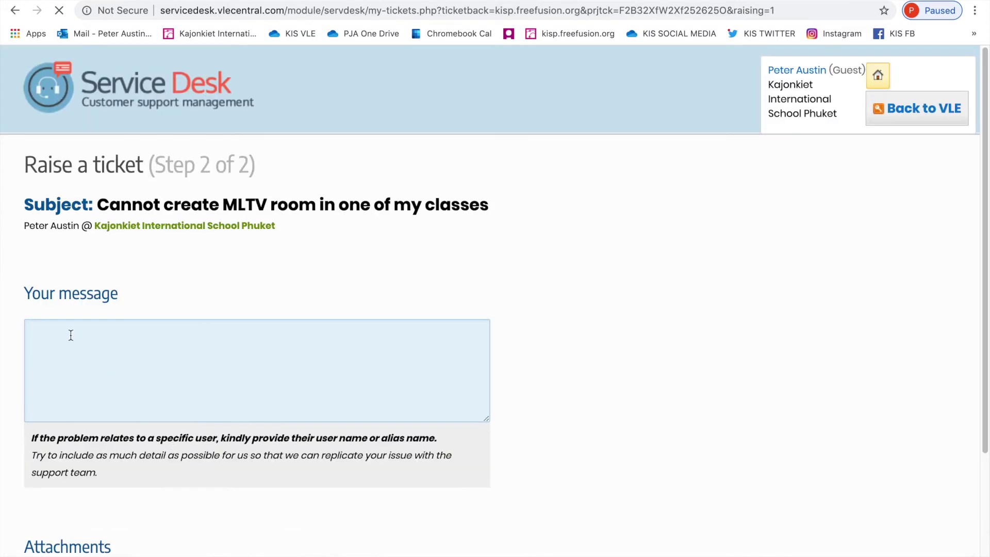
Step: Write that the EAPA Teachers MLTV Playroom class says an MLTV room was set up
click(70, 335)
text(Hi. )
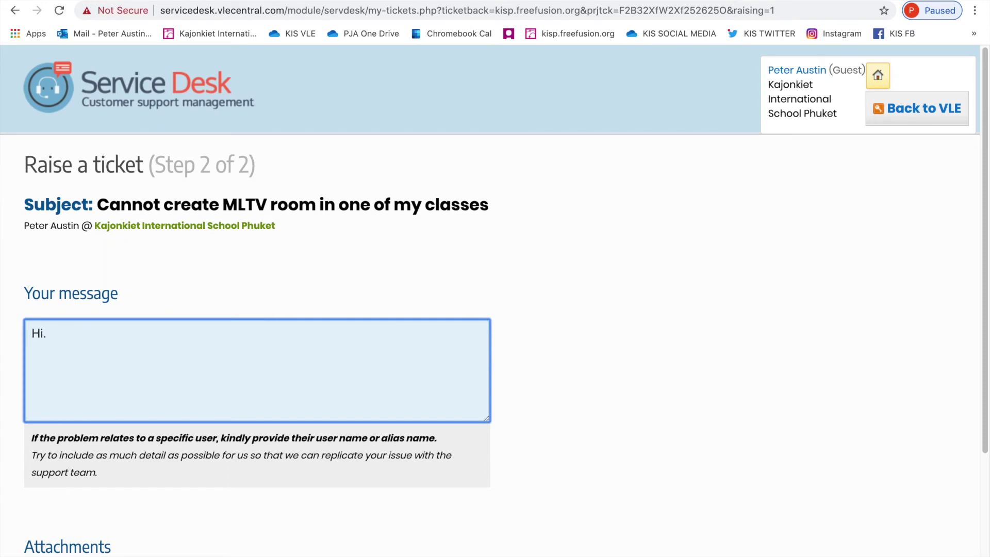
text(In my classes, I have a class names )
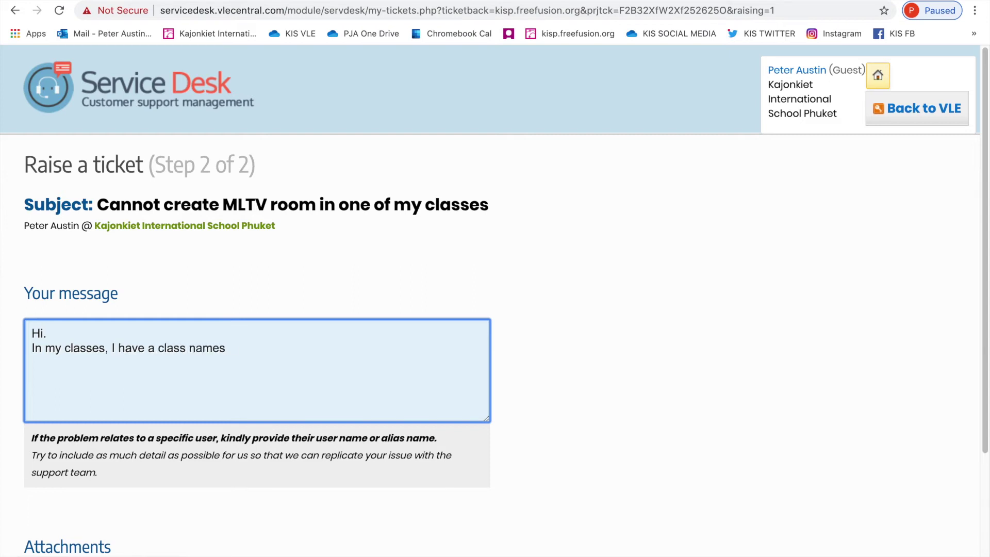
text(EAPA Teachers MLT)
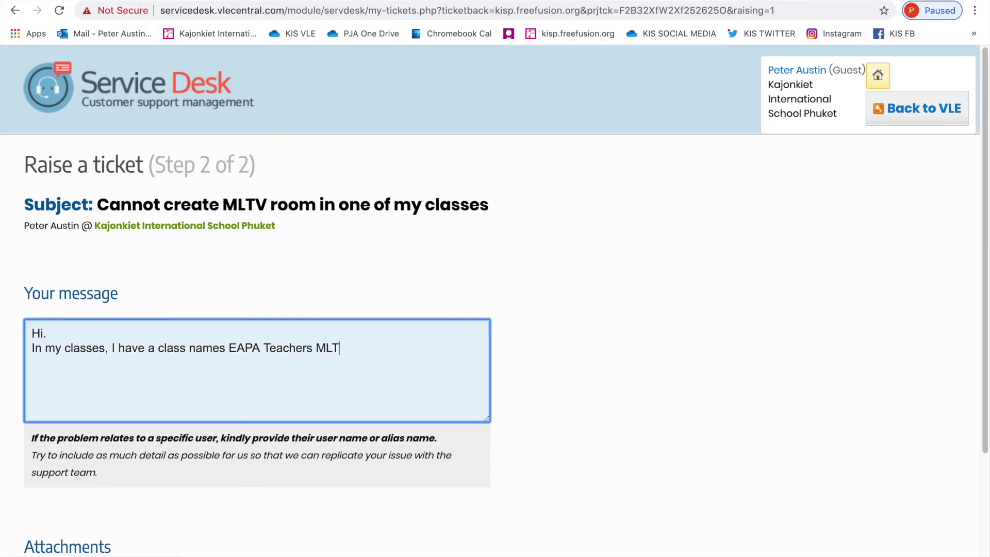
text(V Playroom. I tried to c)
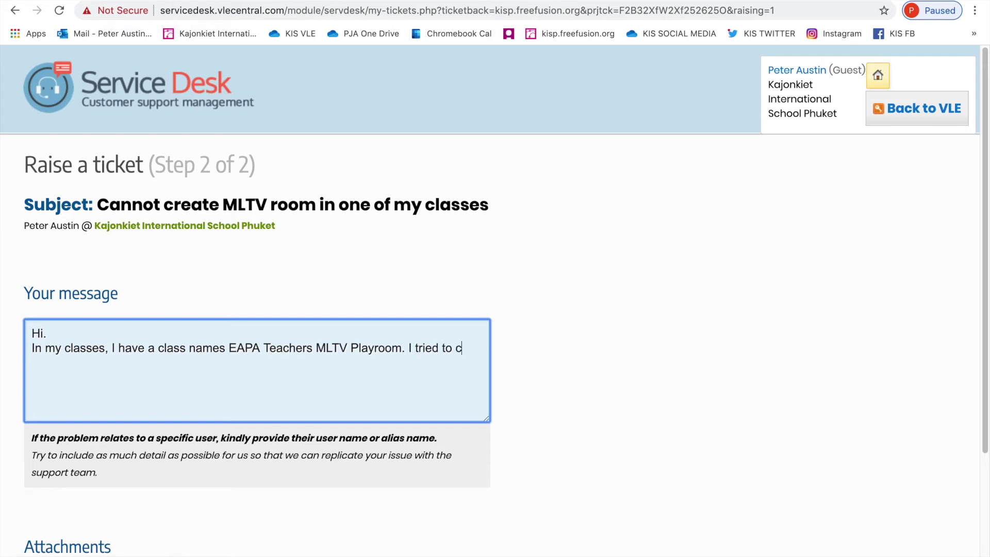
text(reate an MLTV oom)
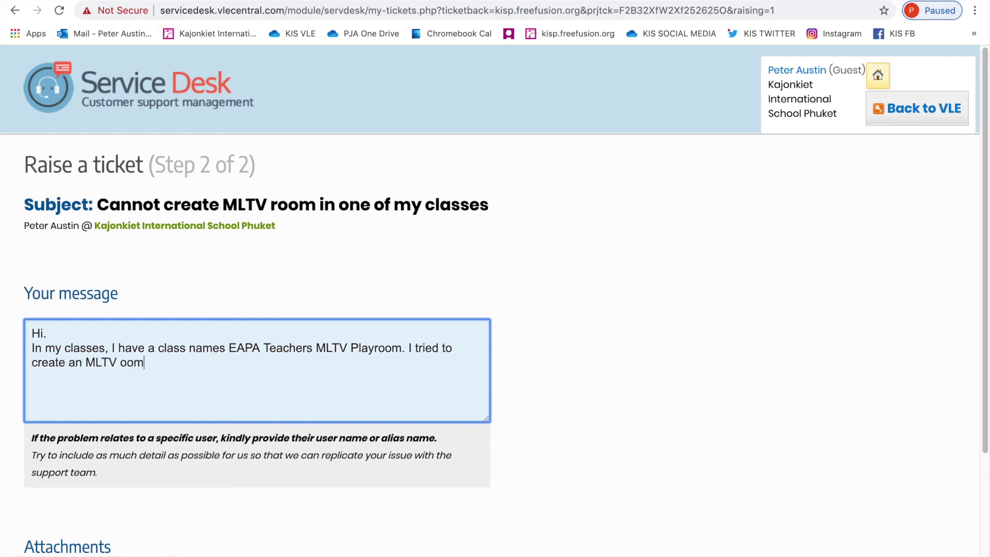
key(BackSpace)
key(BackSpace)
key(BackSpace)
text(room in this classro)
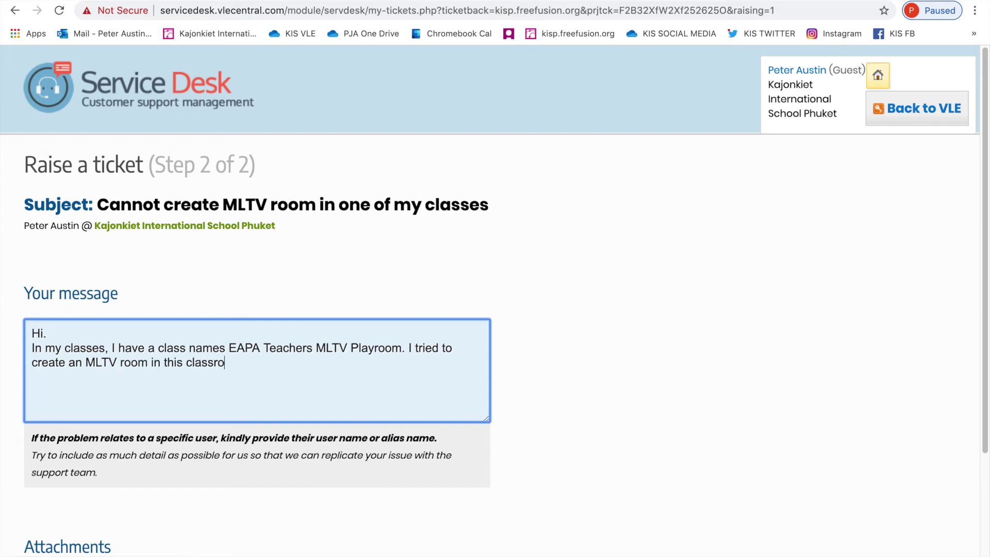
text(om and it stated that)
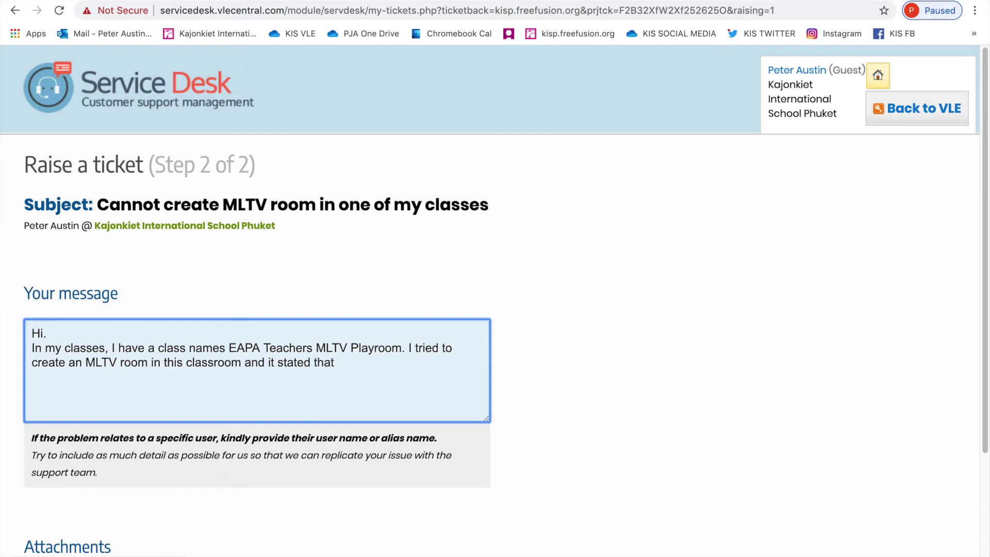
text( I have set up the MLTV)
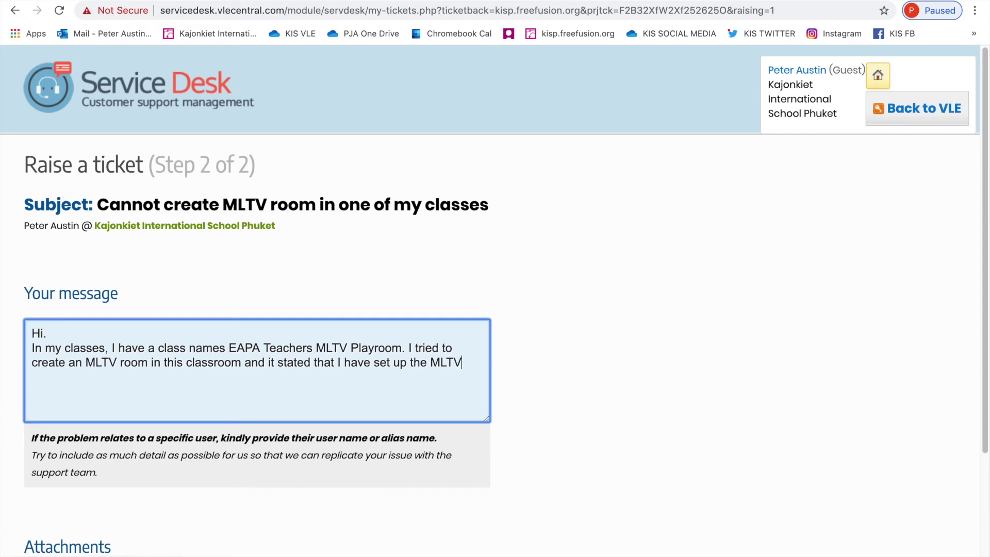
text( room. However, when)
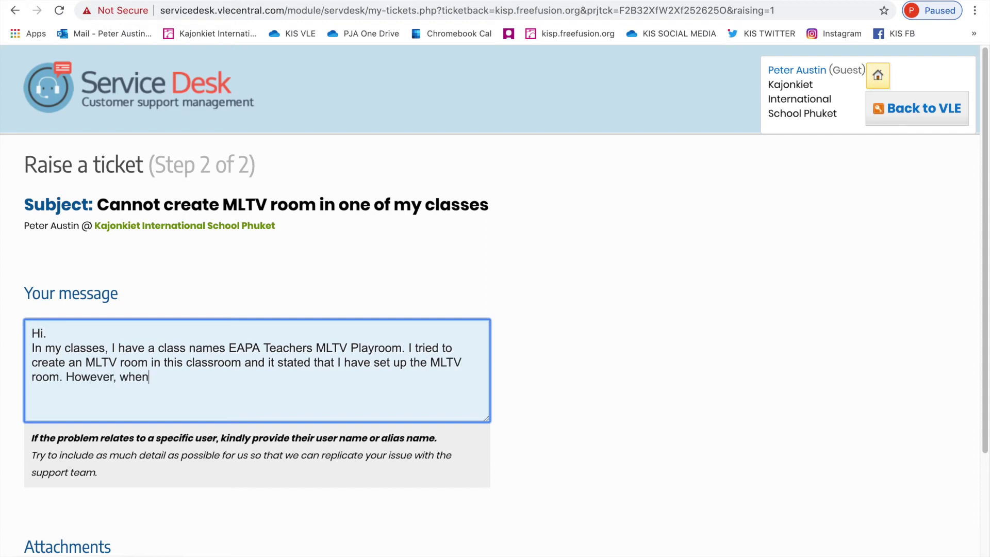
text( I visit the room afterward)
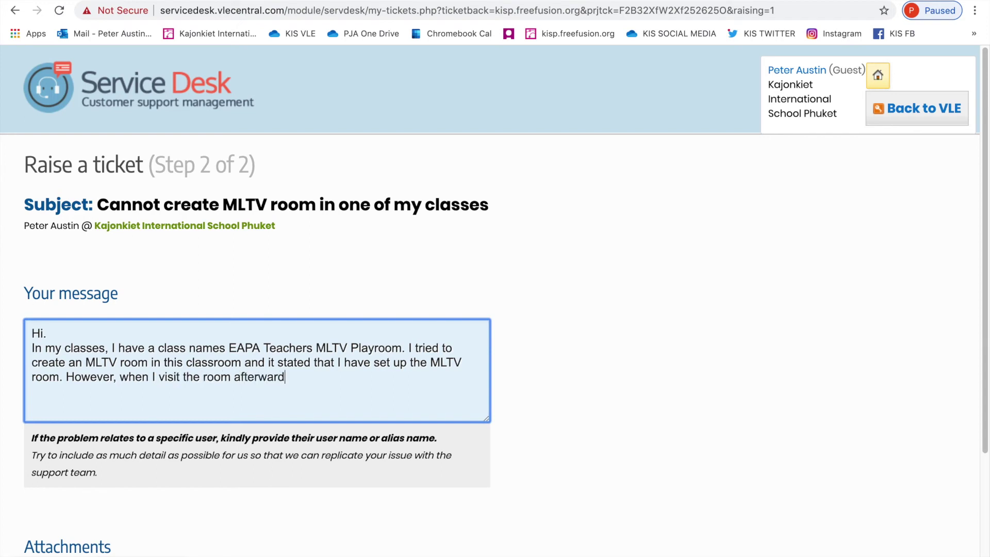
text(s to click the pink)
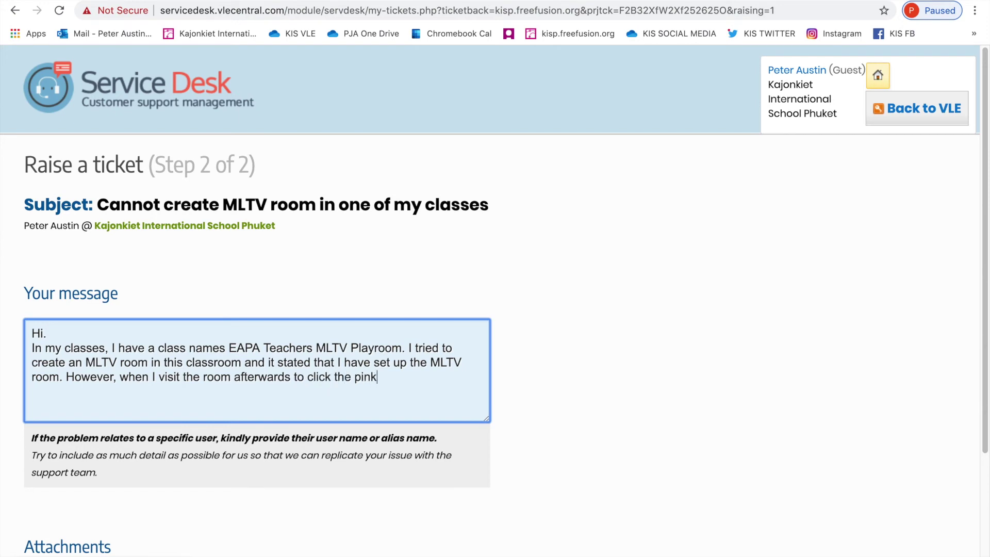
text( icon to visit the room.)
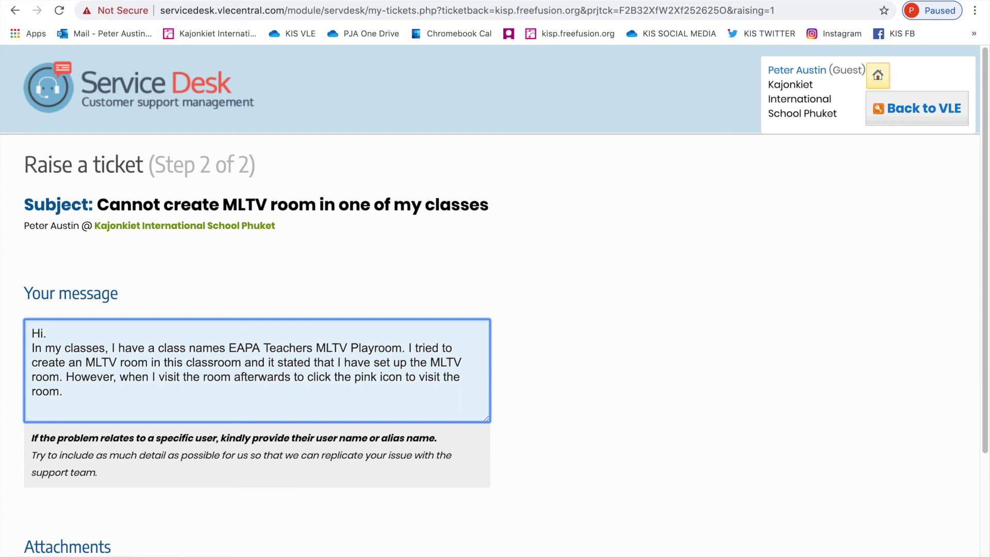
text( Th)
key(BackSpace)
key(BackSpace)
key(BackSpace)
key(BackSpace)
Step: Add that the MLTV room is not actually there and ask support to fix this ASAP
text(, the MLTV room is not actu)
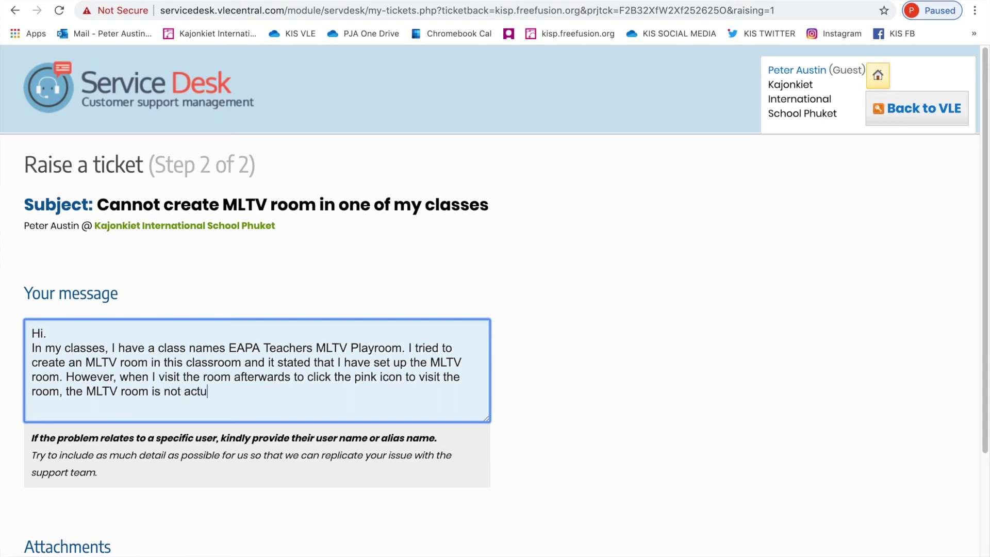
text(ally there. Please coudl you)
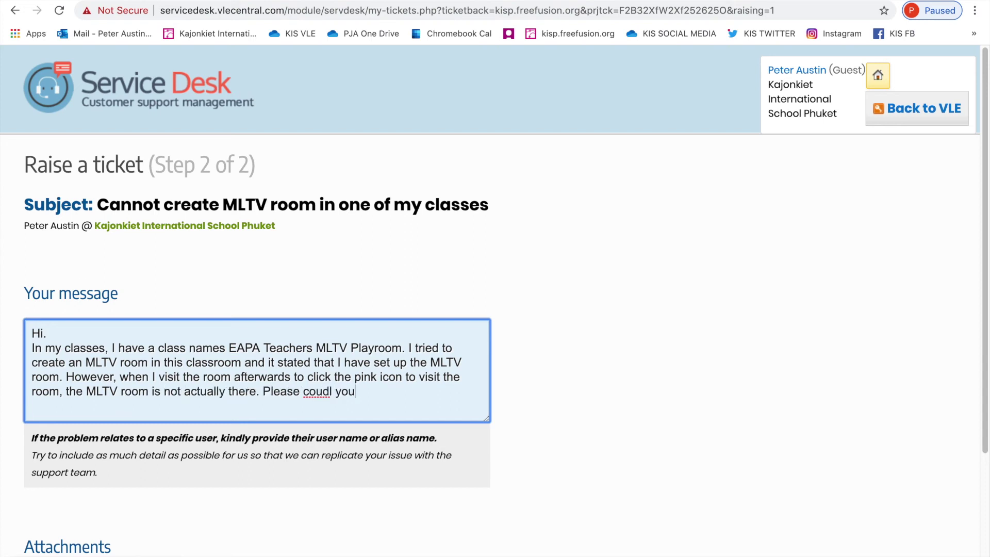
key(BackSpace)
key(BackSpace)
key(BackSpace)
key(BackSpace)
key(BackSpace)
key(BackSpace)
text(ld you help)
text(t)
text(x this A)
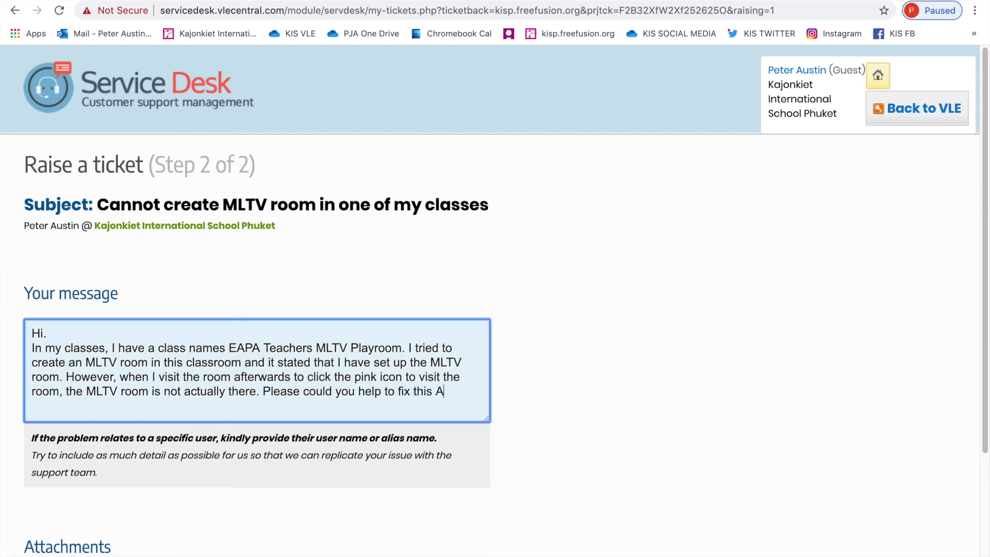
text(SAPbest)
key(BackSpace)
key(BackSpace)
key(BackSpace)
key(BackSpace)
Step: Sign off with 'Many thanks,' followed by the sender's name and job title on separate lines
text(Many thanks)
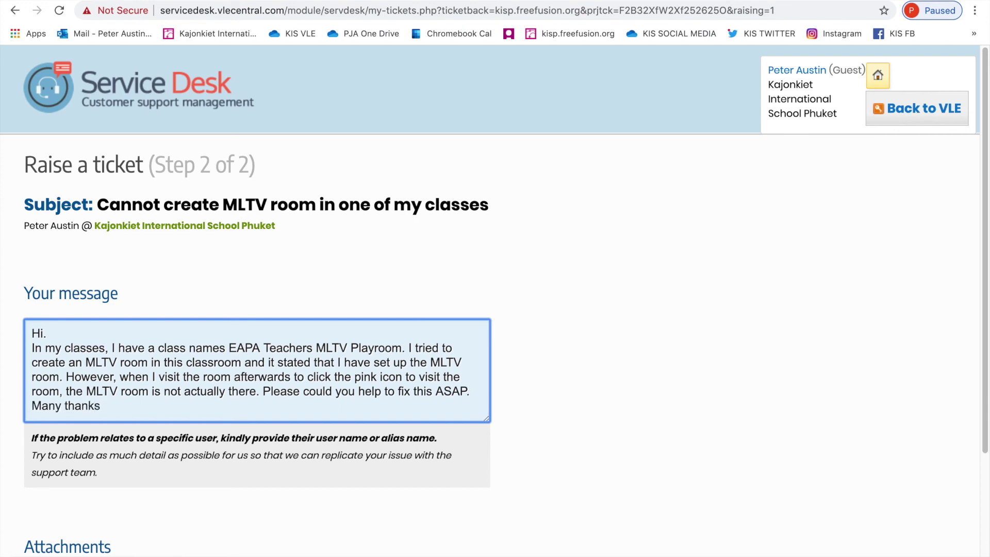
text(,)
key(Return)
text(Peter Aust)
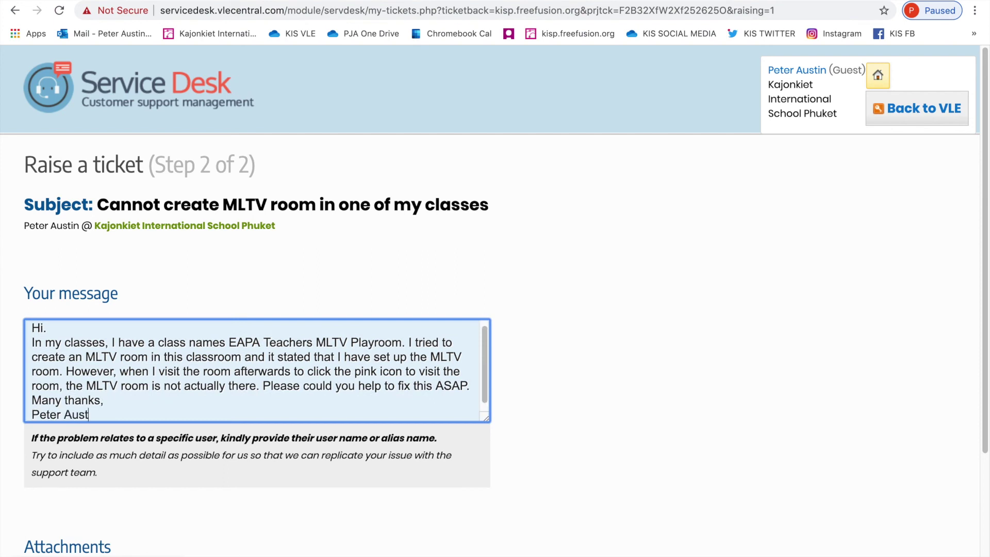
text(in)
key(Return)
text(Vic)
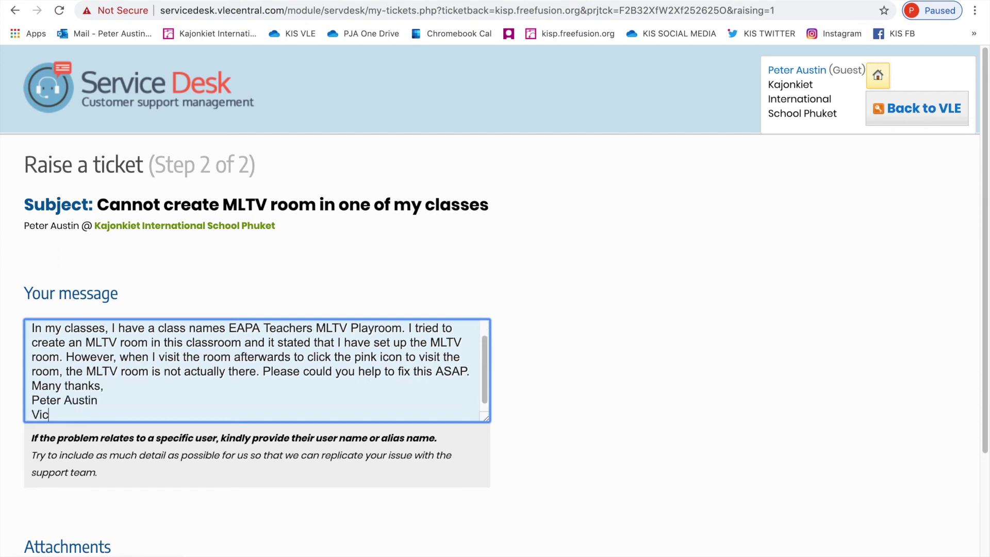
text(e Principal - KIS)
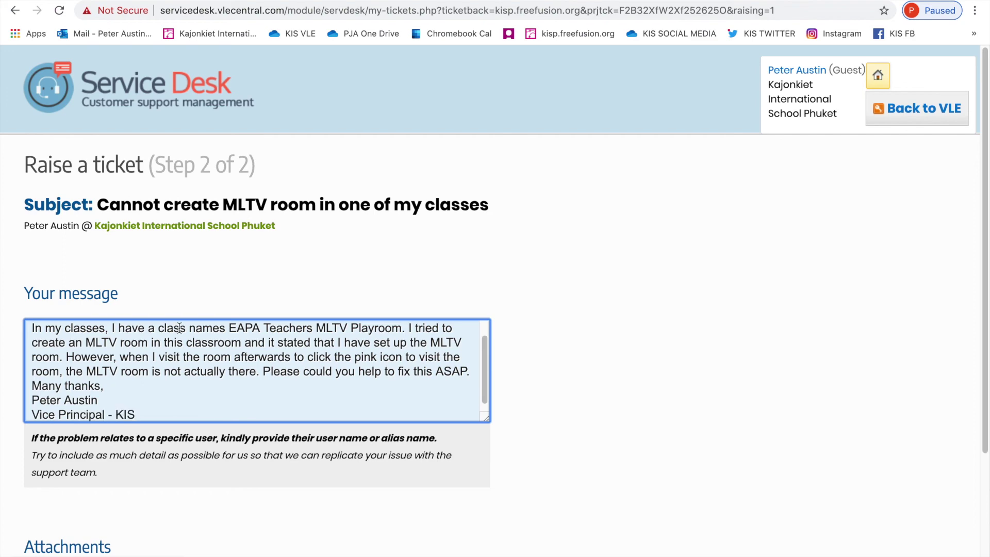
Step: Submit the support ticket without any attachments
scroll(194, 391, down, 2)
scroll(276, 436, down, 3)
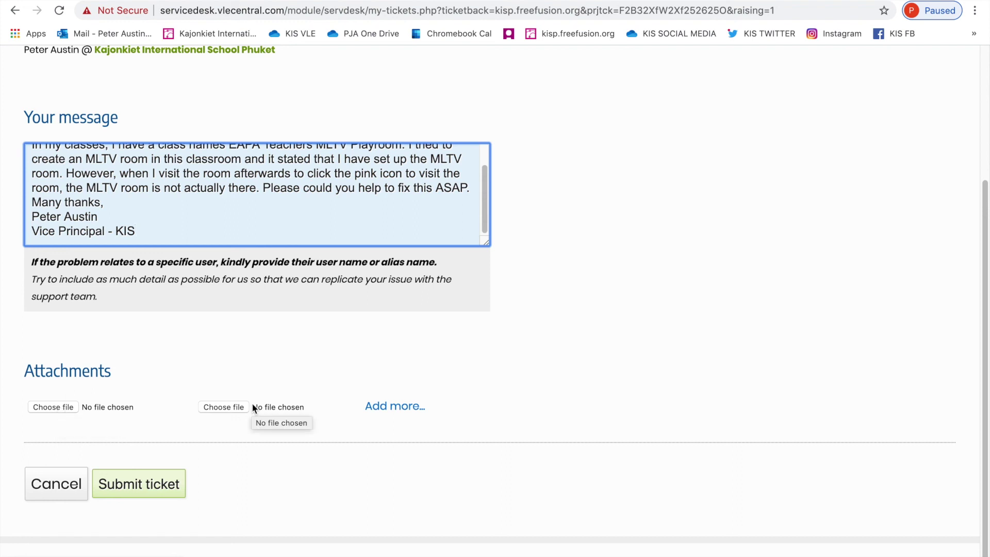
click(153, 484)
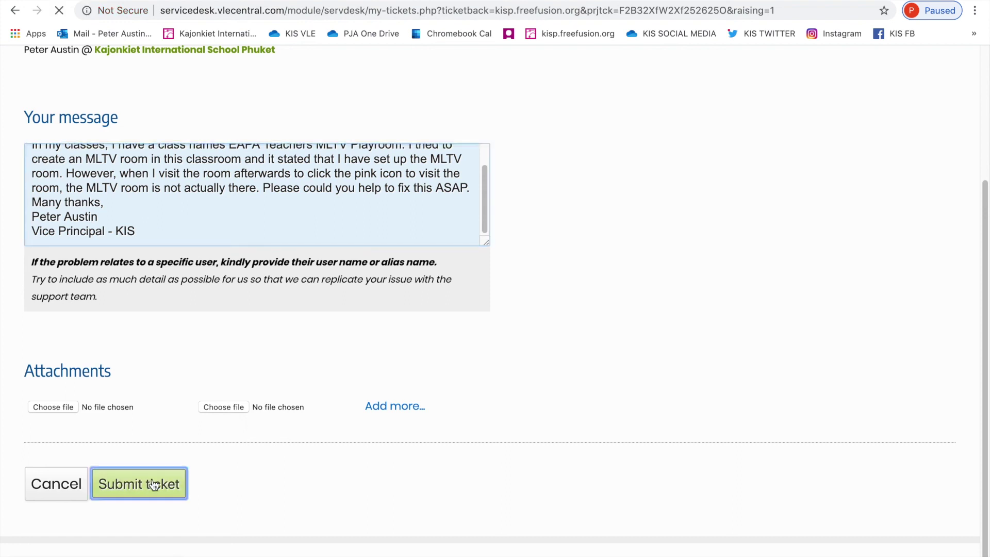